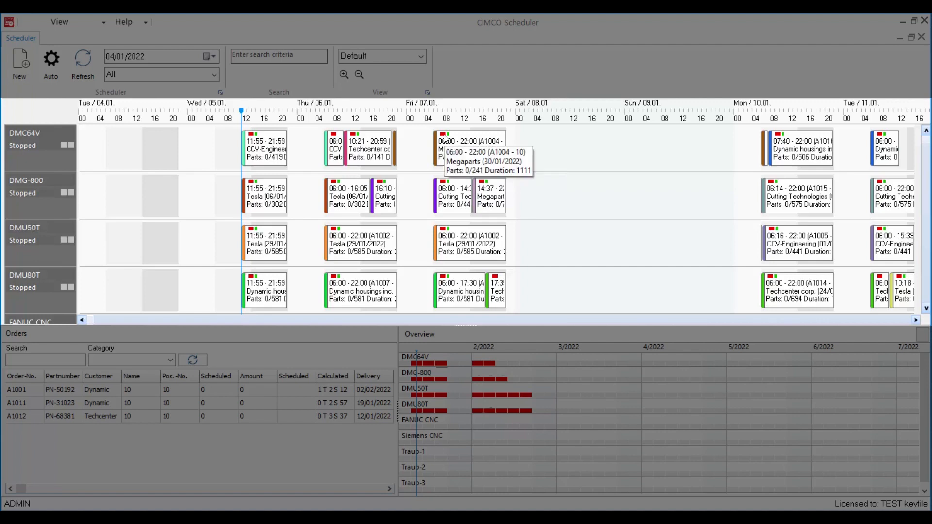
# Step: Examine the machine timeline, the unscheduled orders A1001, A1011 and A1012, and the machine load overview
pyautogui.moveTo(447, 138)
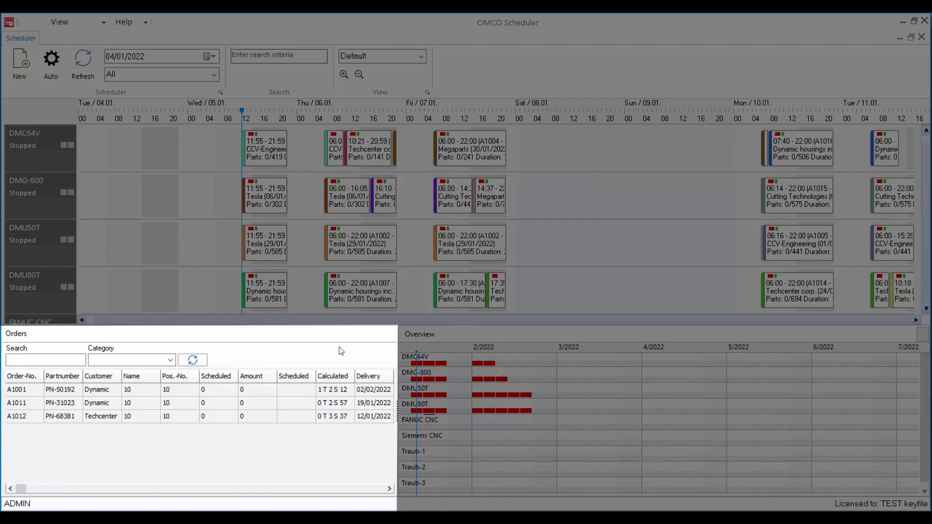
pyautogui.click(185, 392)
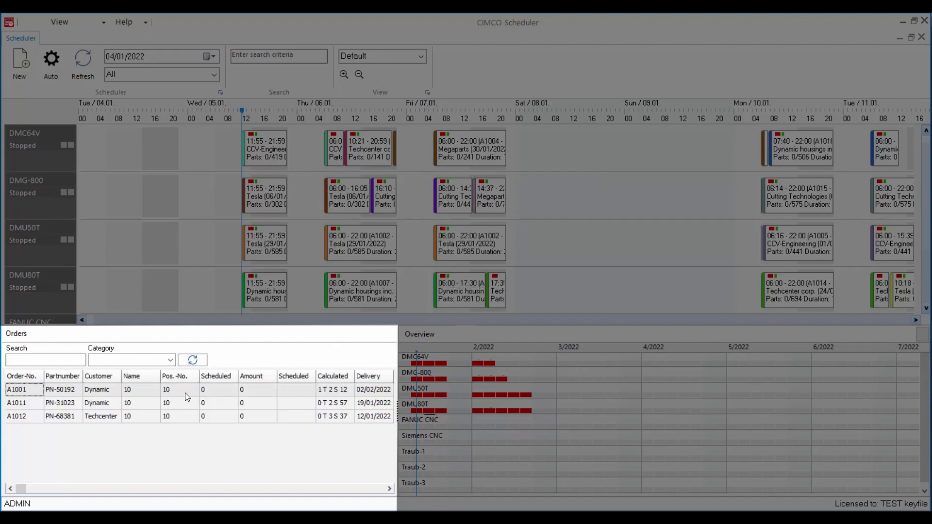
pyautogui.click(184, 407)
pyautogui.click(183, 417)
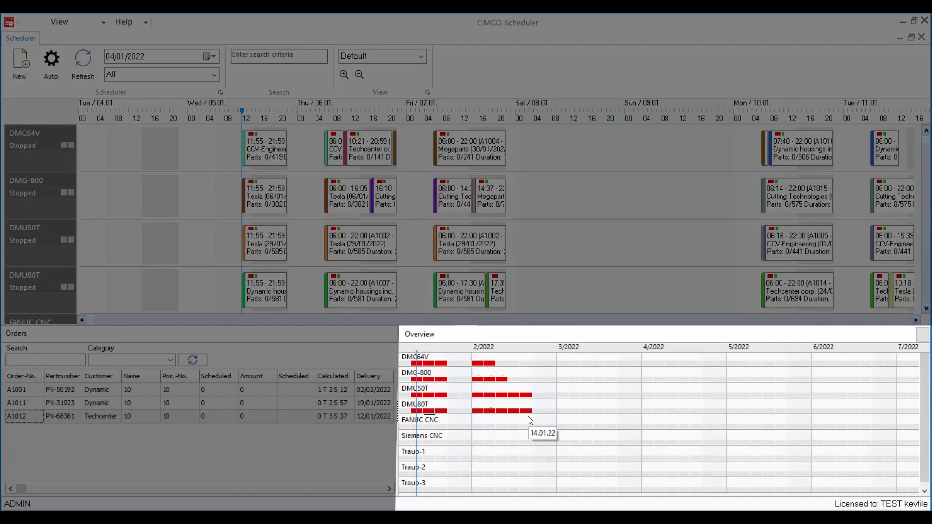
pyautogui.click(428, 383)
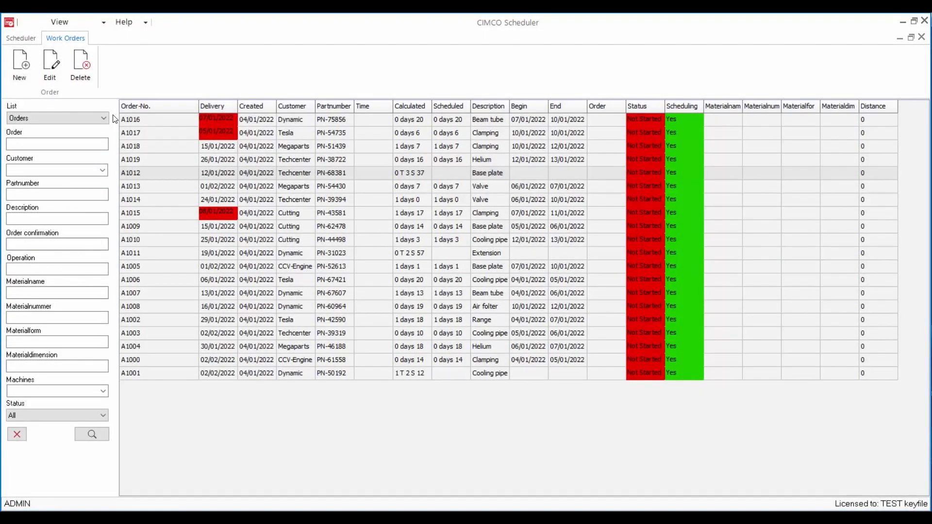
# Step: Switch the work order list from orders to operations and inspect its additional columns
pyautogui.click(106, 117)
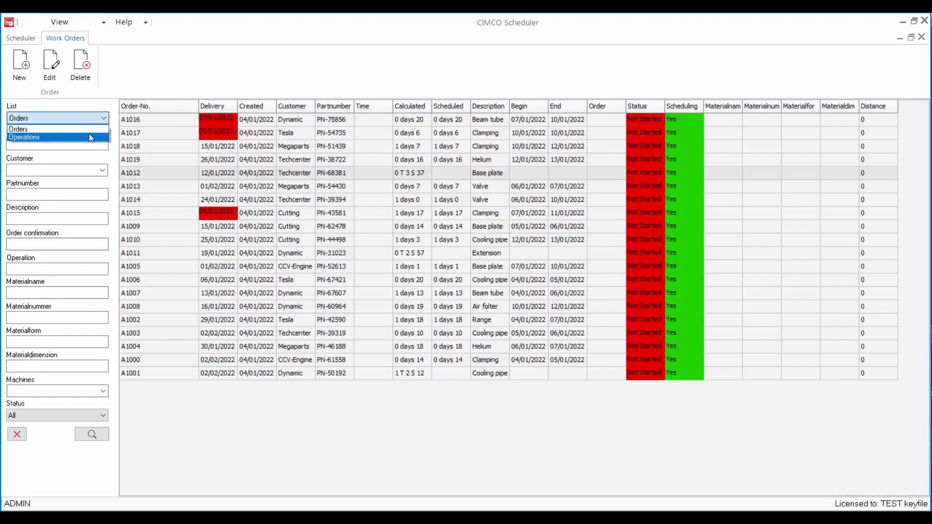
pyautogui.click(88, 133)
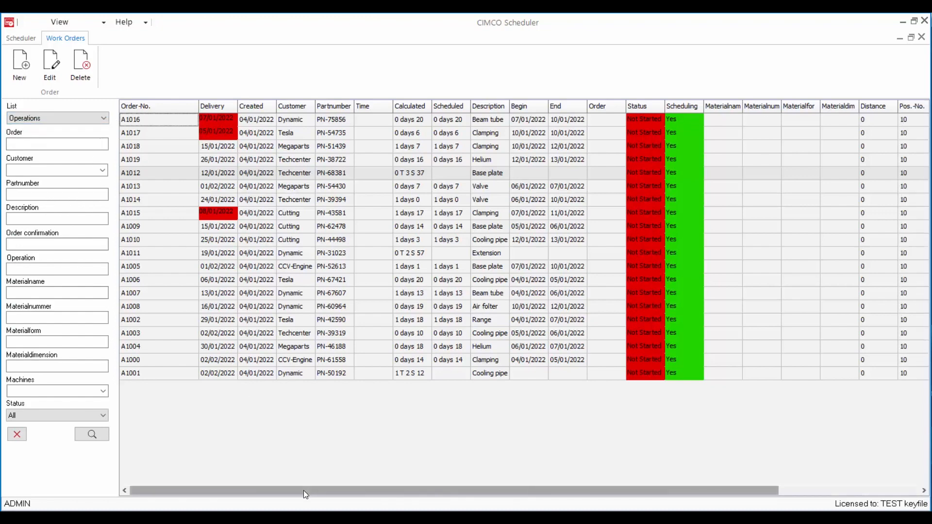
pyautogui.moveTo(303, 490); pyautogui.dragTo(377, 496)
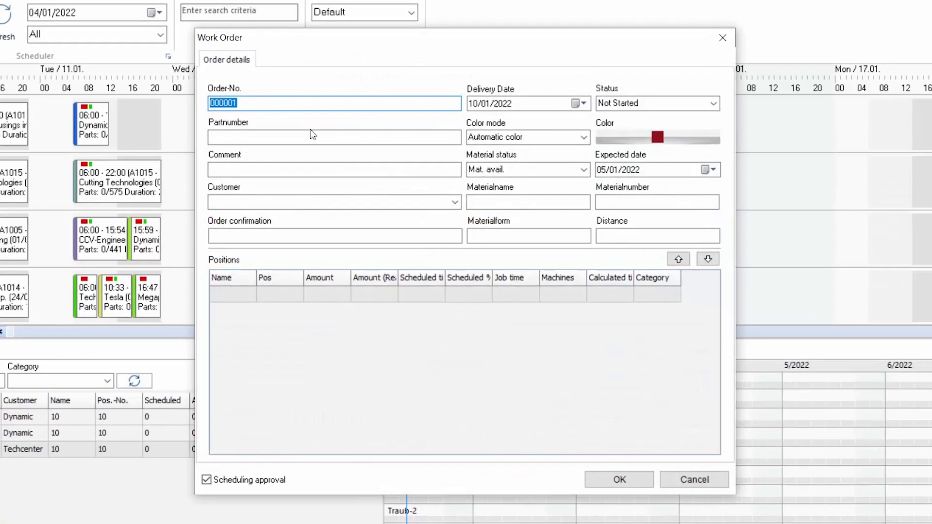
# Step: Create work order 000001 with part number 1234, customer CIMCO and position TEST with amount 100 on DMU50T
pyautogui.click(330, 137)
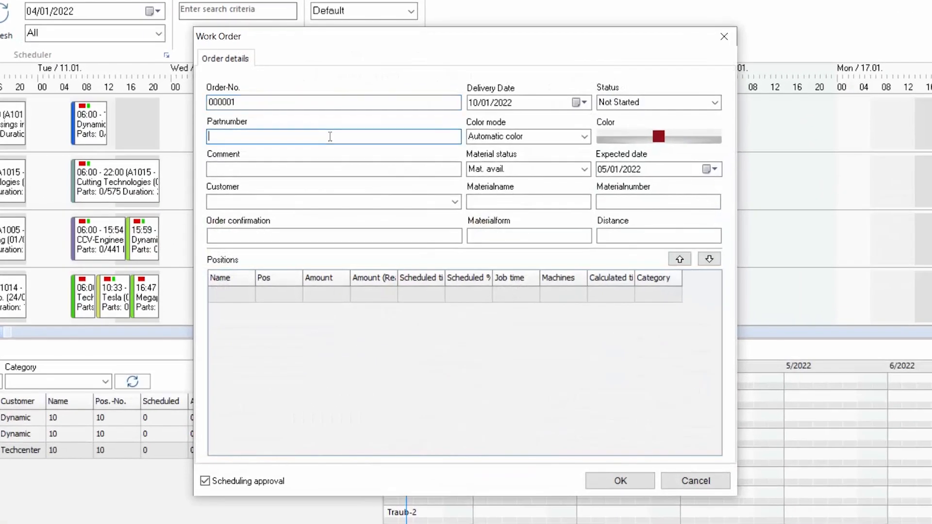
pyautogui.write('1234')
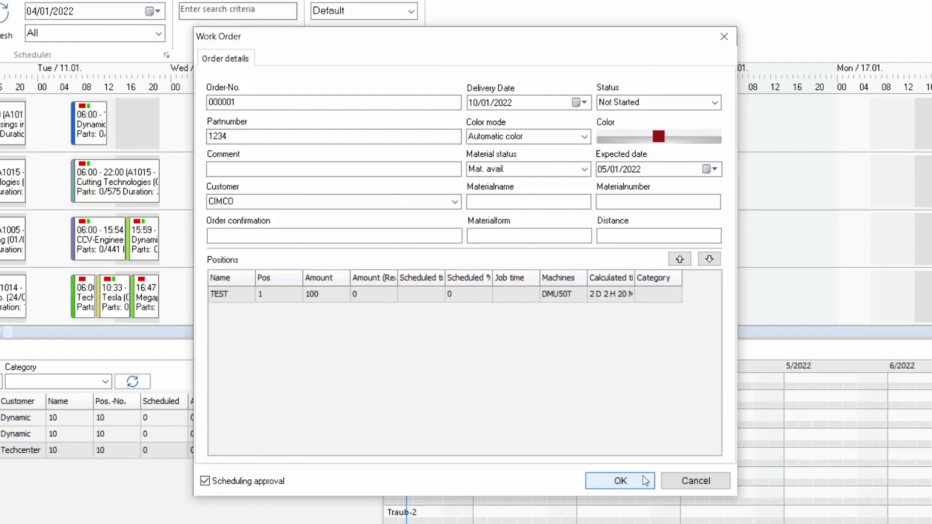
pyautogui.click(635, 480)
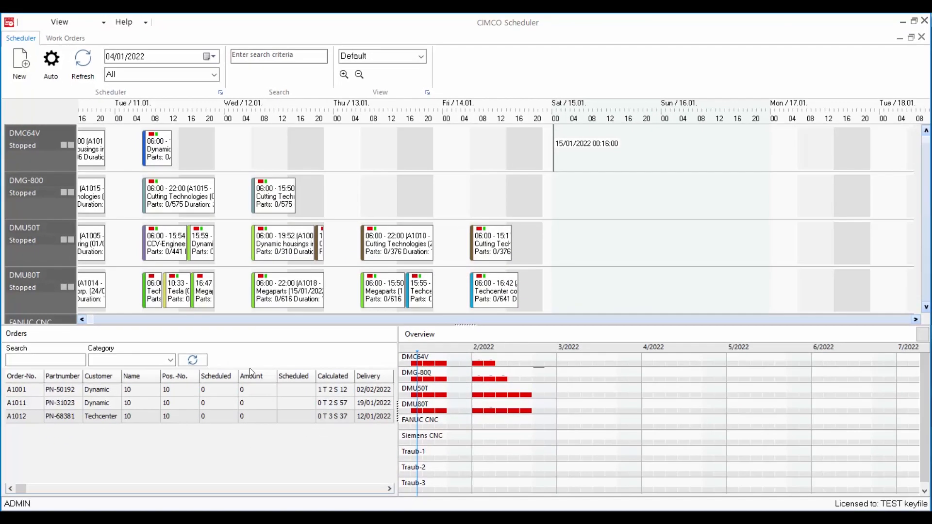
# Step: Refresh the unscheduled orders list and select the new CIMCO order in it
pyautogui.click(133, 381)
pyautogui.click(194, 360)
pyautogui.click(184, 431)
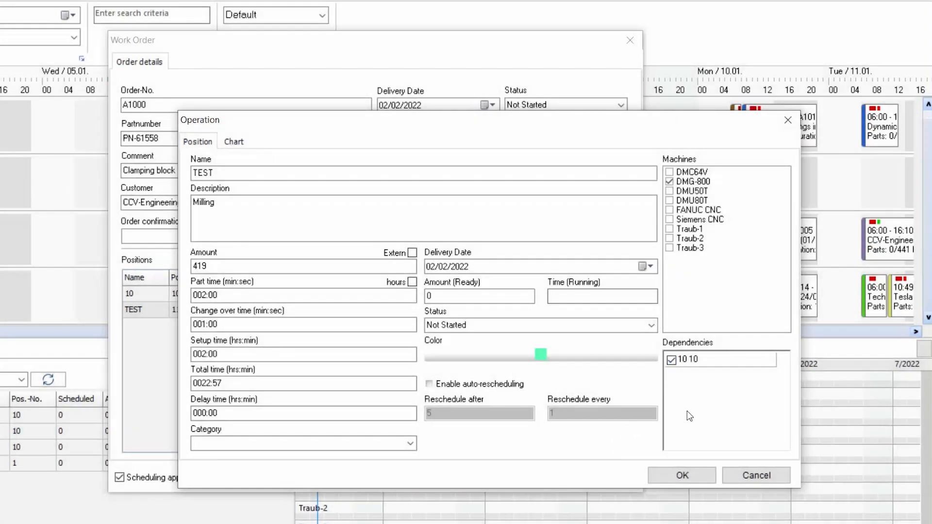
# Step: Add milling operation TEST on DMG-800, dependent on operation 10, to order A1000, plus external hardening operation TEST 1 with a delay of 1 day
pyautogui.click(688, 473)
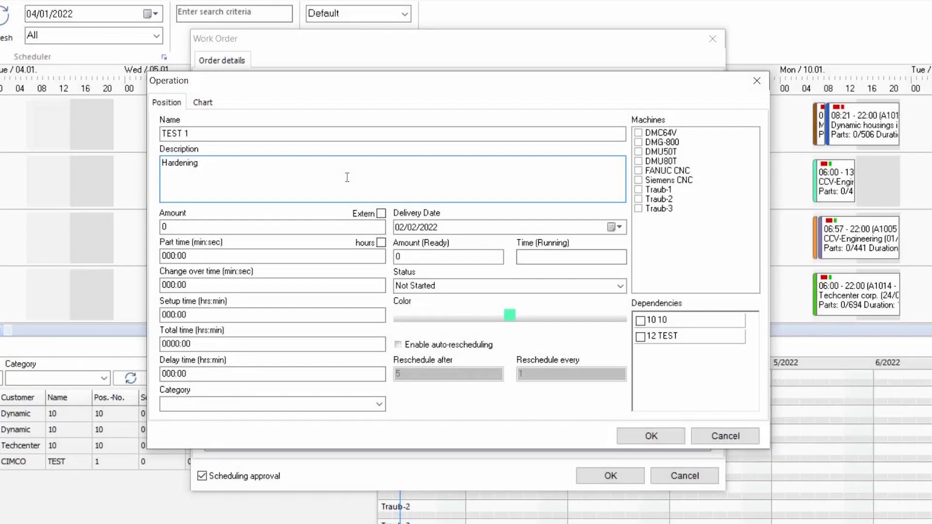
pyautogui.click(381, 214)
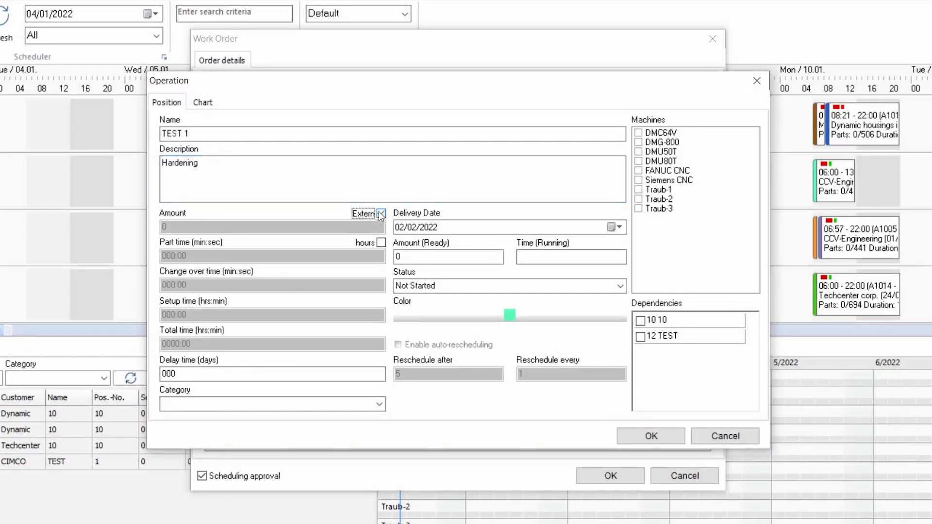
pyautogui.click(180, 373)
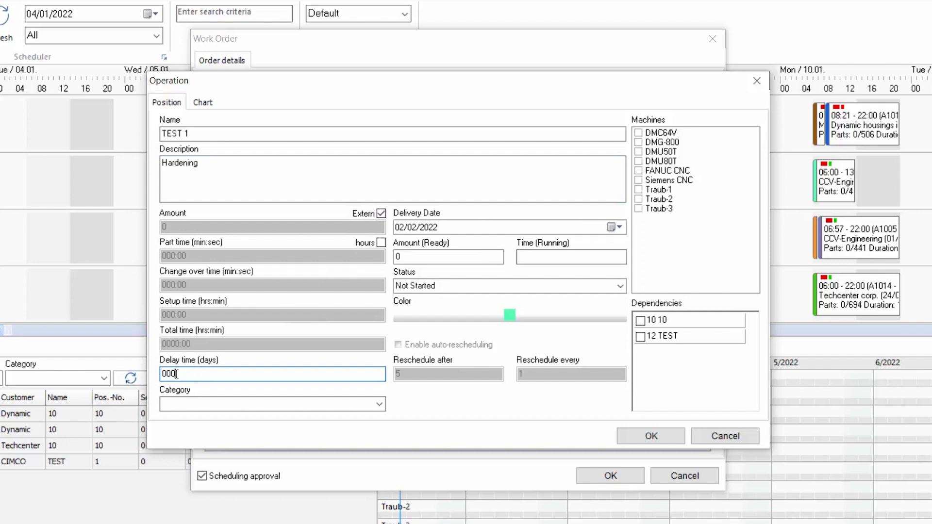
pyautogui.moveTo(177, 374); pyautogui.dragTo(172, 373)
pyautogui.write('1')
pyautogui.click(652, 436)
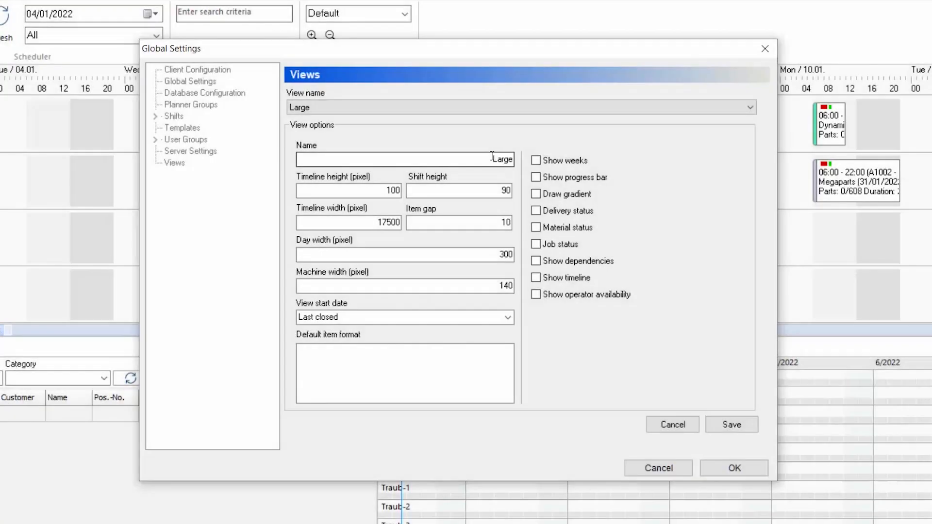
# Step: Enable delivery status and dependencies in the settings of the Large view, save them, and apply the Large view to the scheduler
pyautogui.moveTo(491, 159); pyautogui.dragTo(516, 159)
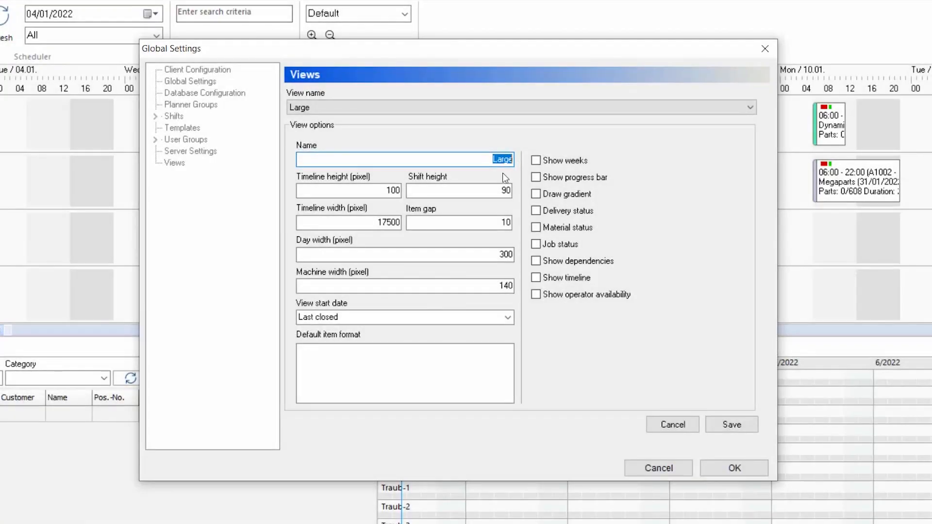
pyautogui.click(388, 192)
pyautogui.click(454, 191)
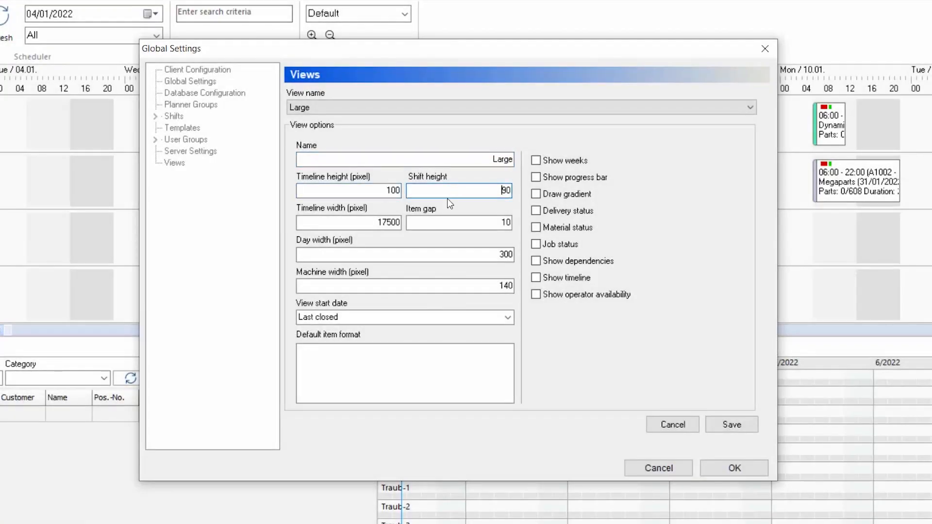
pyautogui.click(377, 222)
pyautogui.click(537, 211)
pyautogui.click(536, 261)
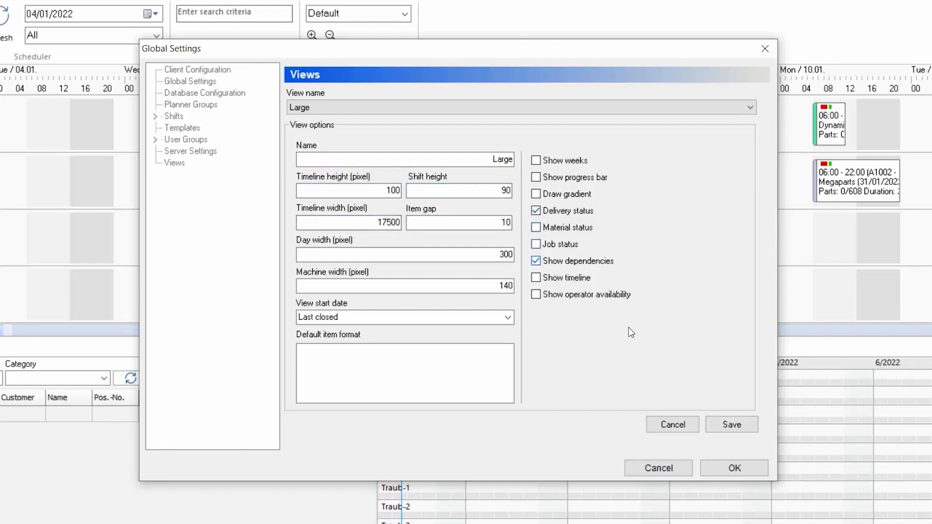
pyautogui.click(741, 421)
pyautogui.click(734, 468)
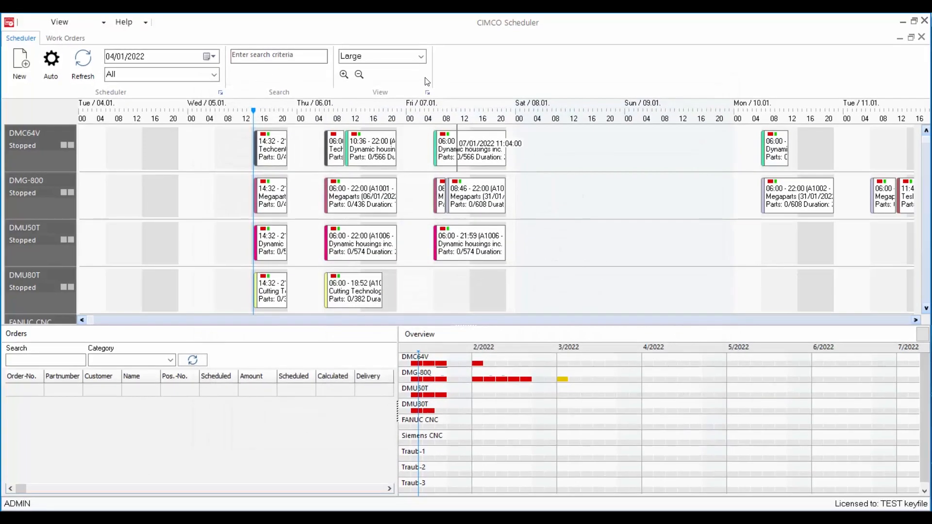
pyautogui.click(420, 56)
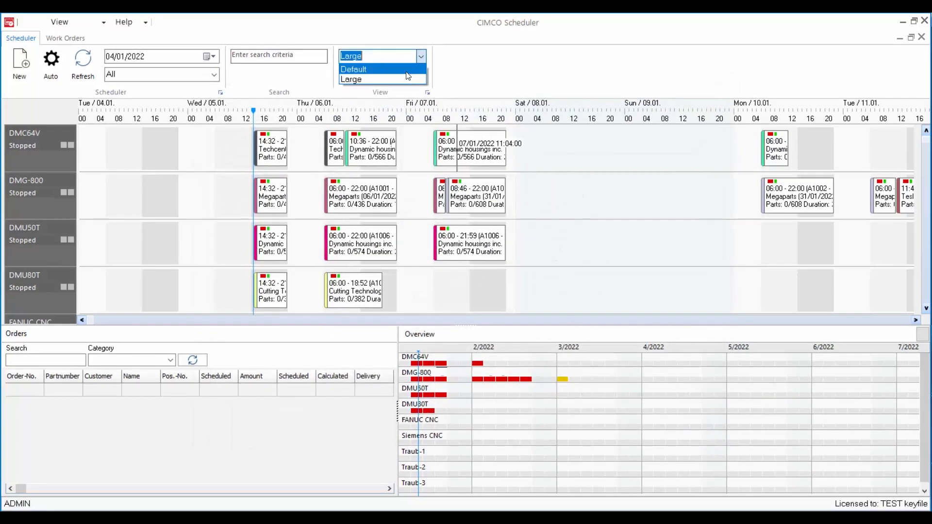
pyautogui.click(395, 79)
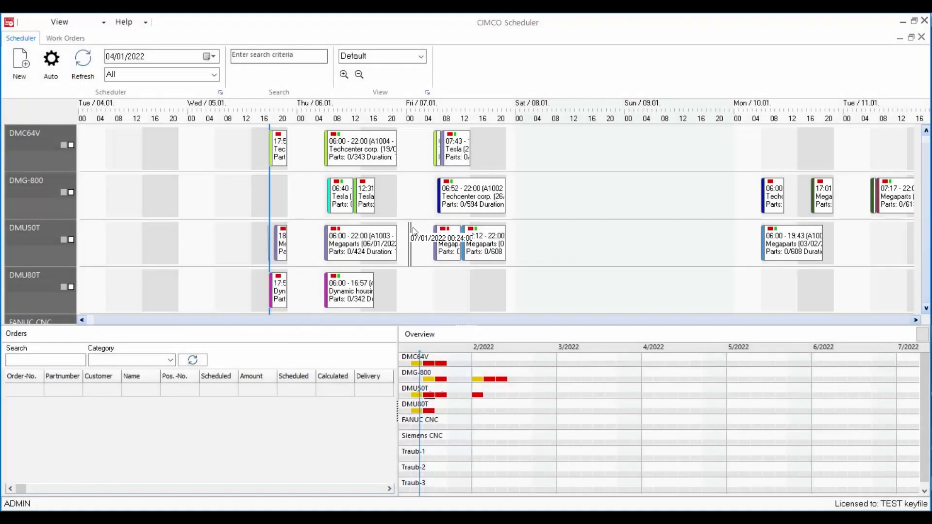
# Step: Move order A1002 on DMG-800 ahead of the two Tesla orders, checking the simulated delivery differences before accepting the move
pyautogui.moveTo(441, 206); pyautogui.dragTo(271, 203)
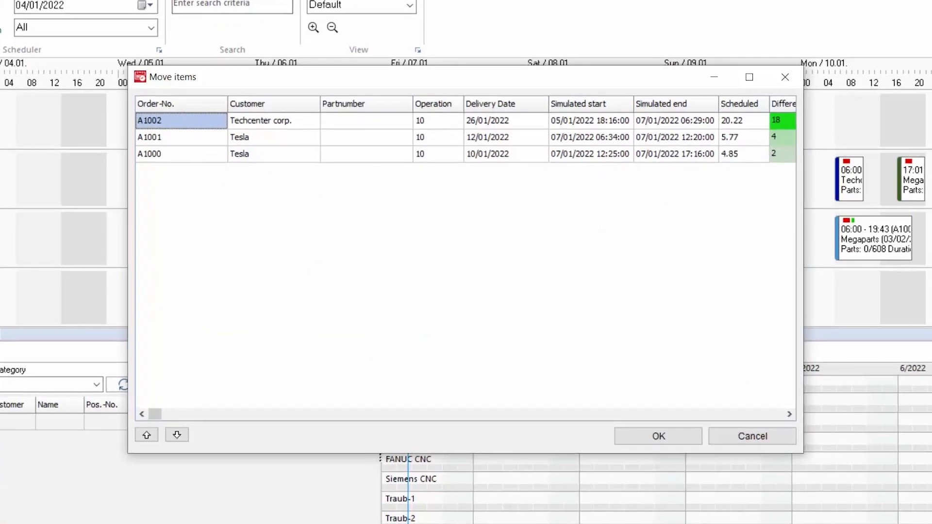
pyautogui.click(782, 158)
pyautogui.click(723, 131)
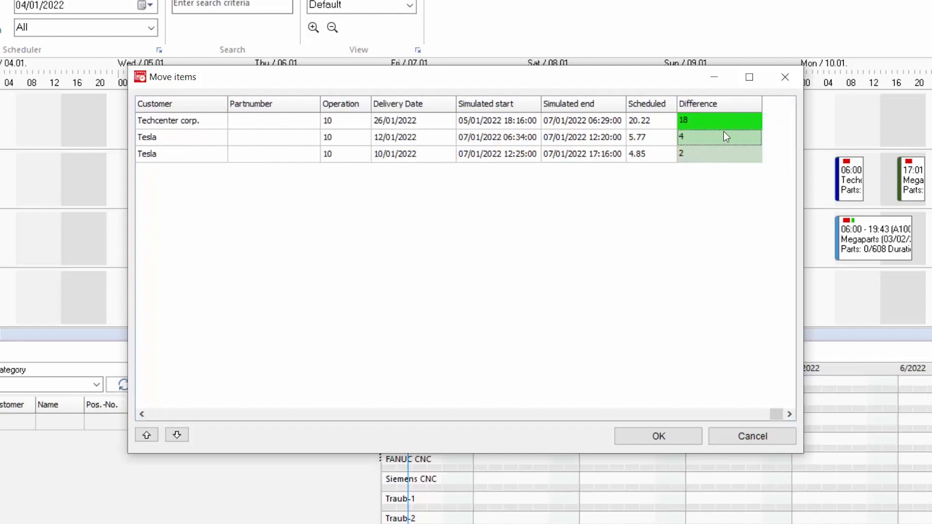
pyautogui.click(720, 124)
pyautogui.click(666, 436)
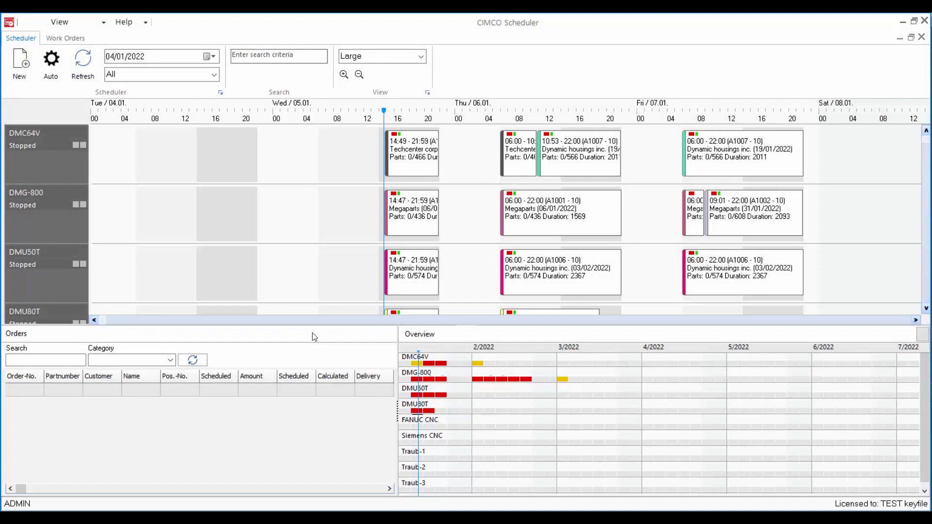
# Step: Delete only the operation of the first Techcenter corp. job on DMC64V and pull up the jobs that follow it
pyautogui.rightClick(411, 158)
pyautogui.click(440, 203)
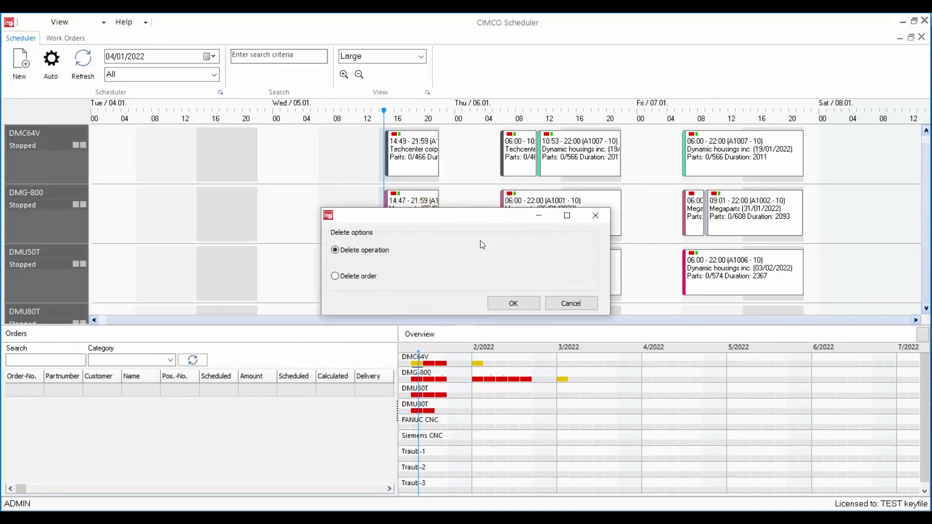
pyautogui.click(514, 298)
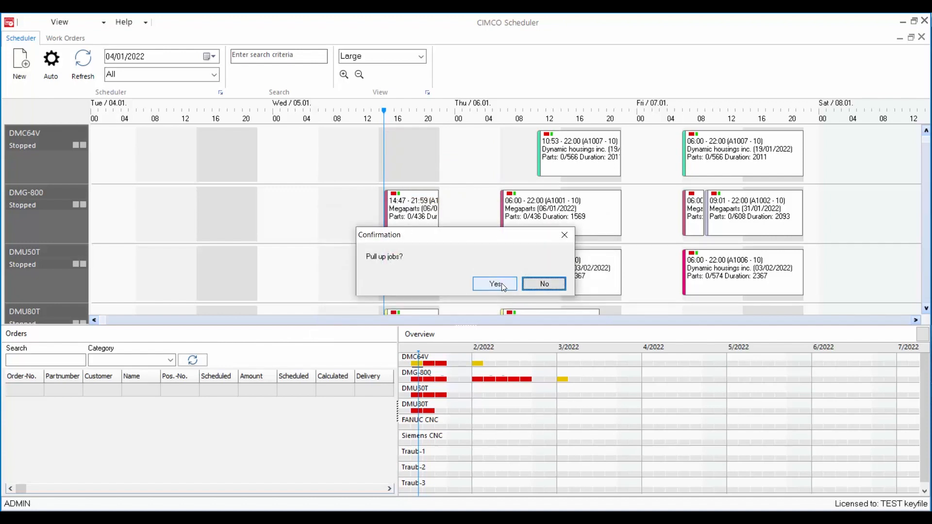
pyautogui.click(503, 287)
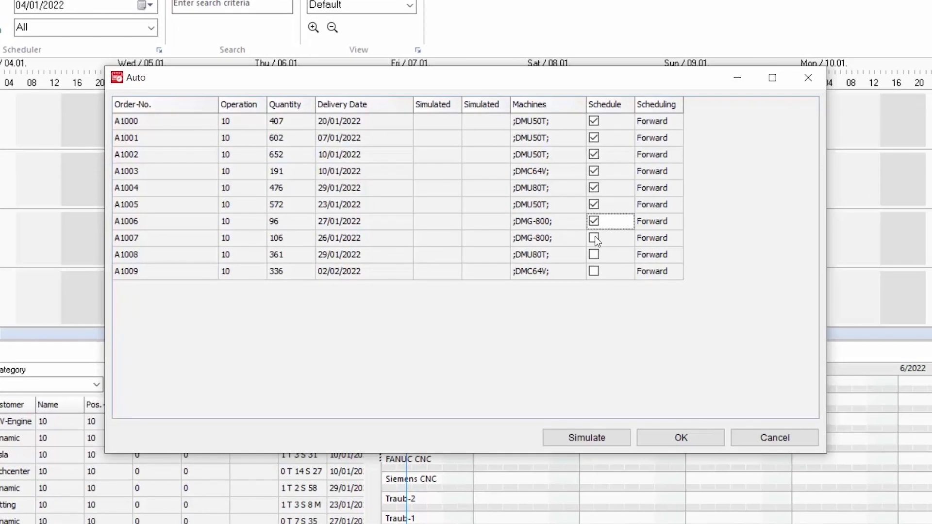
# Step: Include orders A1007, A1008 and A1009 in the automatic scheduling and simulate the dates of all included orders
pyautogui.click(593, 238)
pyautogui.click(594, 254)
pyautogui.click(593, 271)
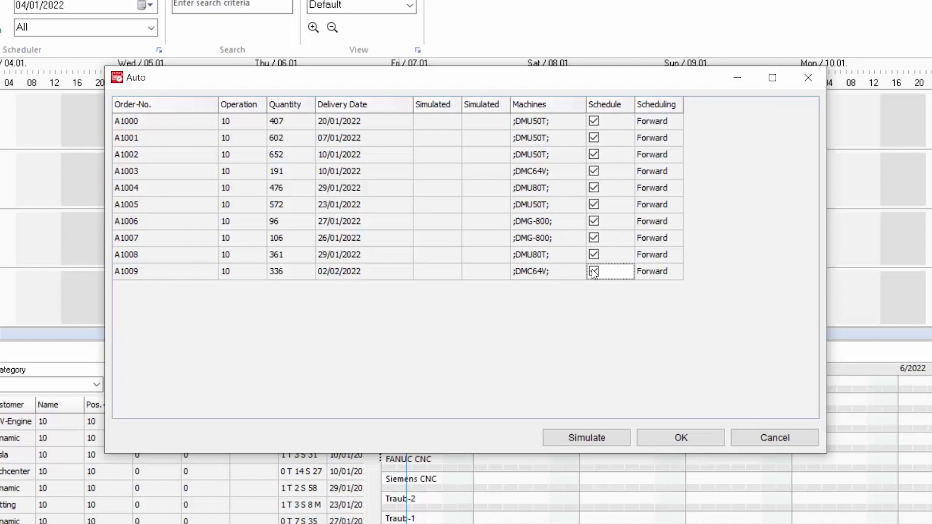
pyautogui.click(587, 438)
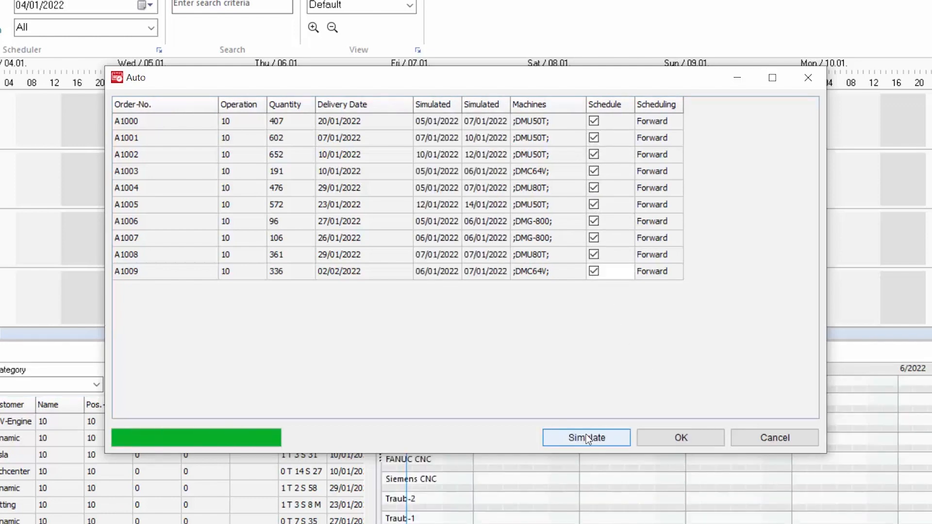
# Step: Keep the scheduling direction of order A1000 as Forward and apply the automatic scheduling
pyautogui.click(678, 119)
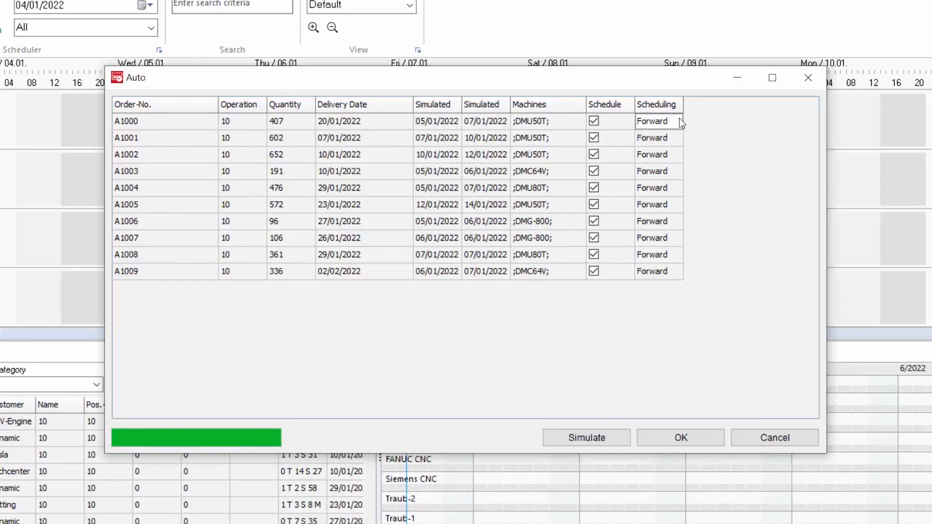
pyautogui.click(677, 124)
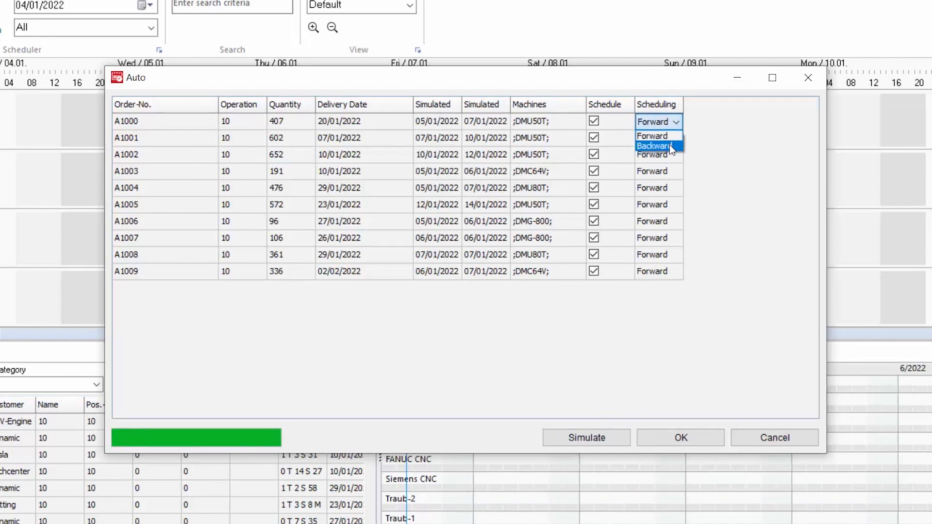
pyautogui.click(669, 137)
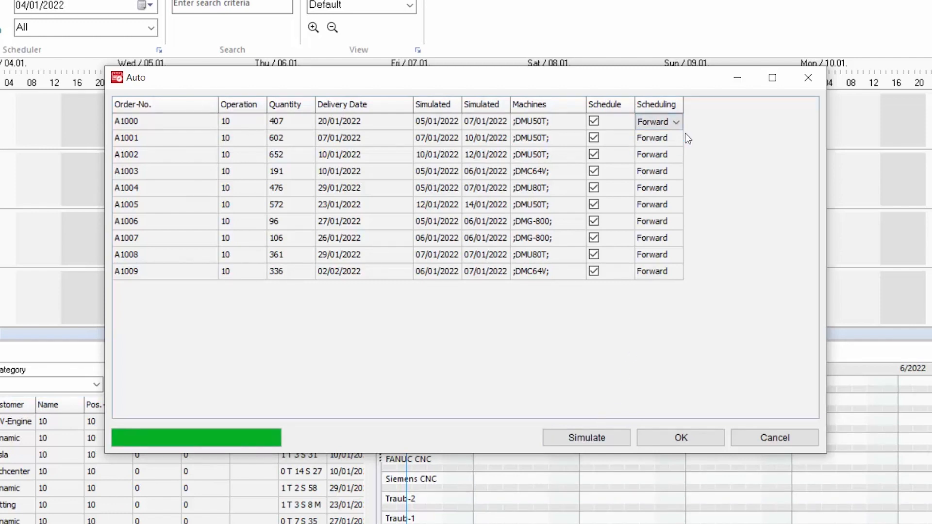
pyautogui.click(696, 435)
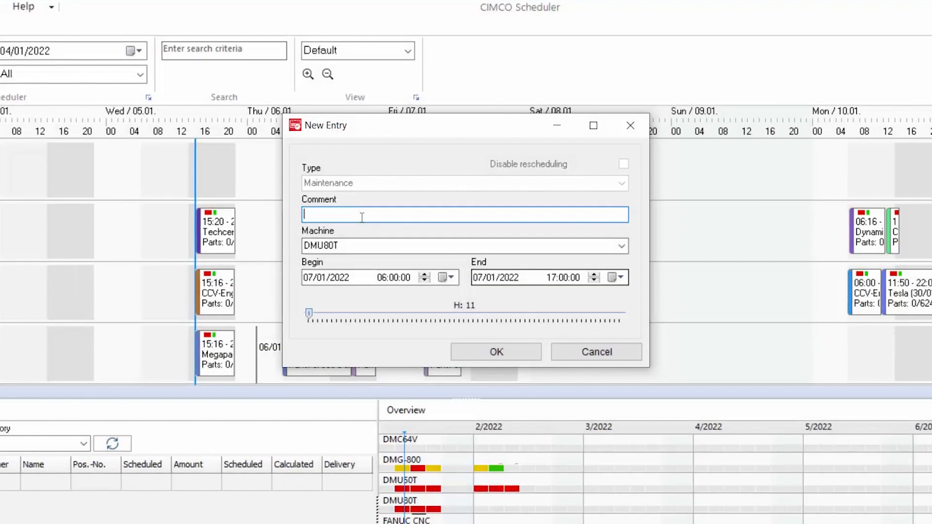
# Step: Enter the comment Spindle Change for the new DMU80T maintenance entry and save the entry
pyautogui.write('Spindle Cha')
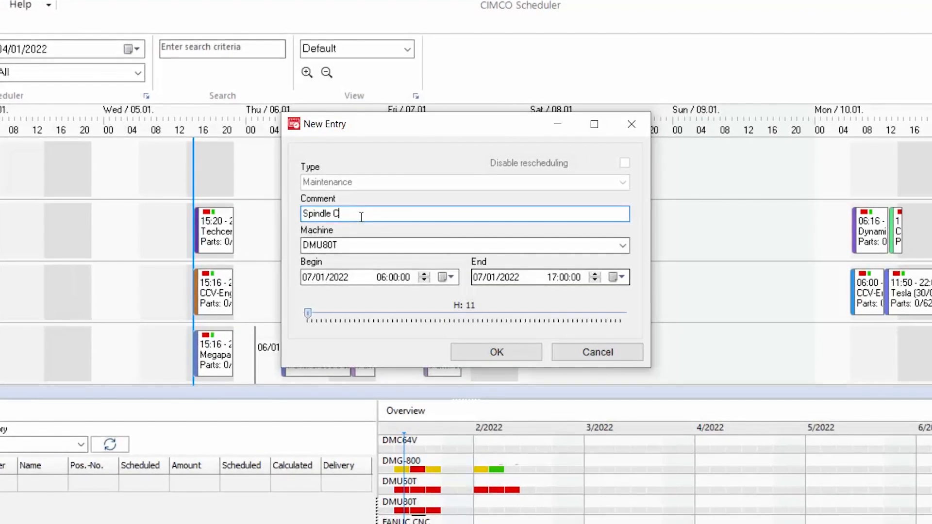
pyautogui.write('nge')
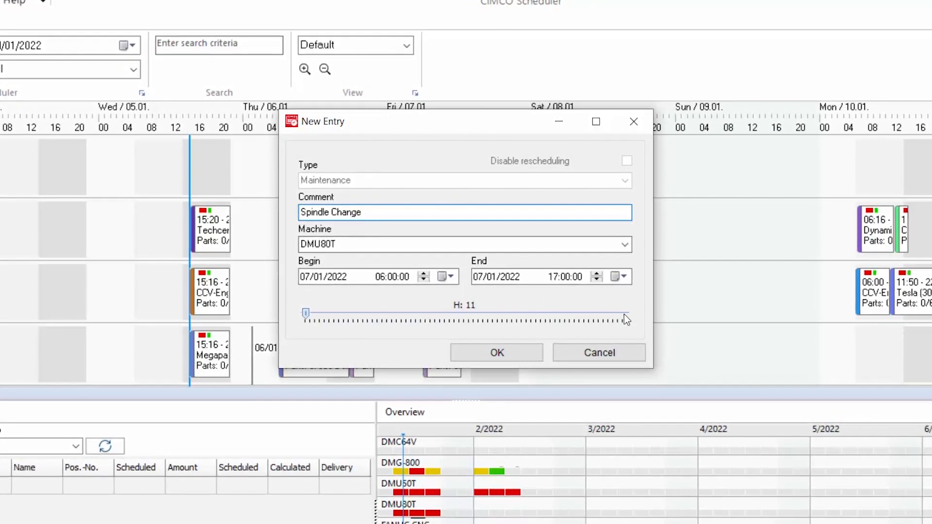
pyautogui.click(523, 354)
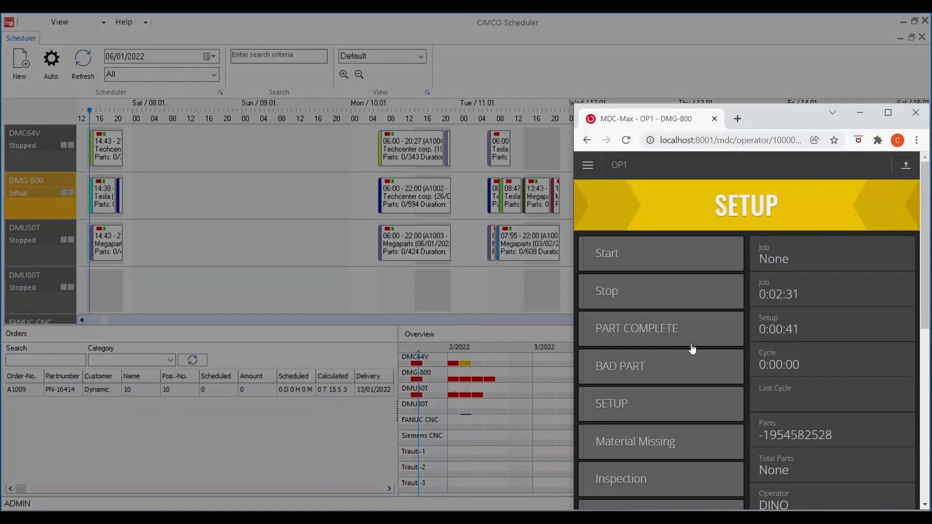
# Step: In the MDC-Max operator screen for DMG-800, select order A1000-10 as the machine's job
pyautogui.scroll(-3, 692, 348)
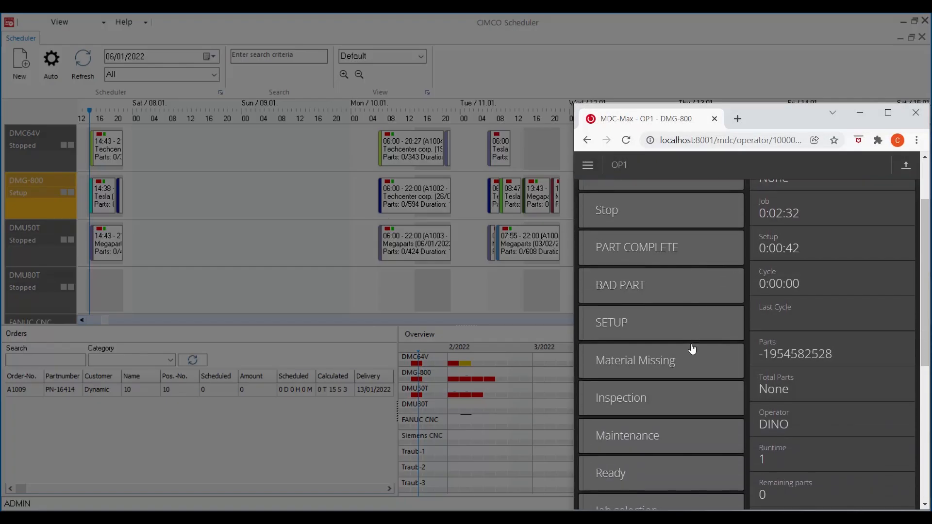
pyautogui.scroll(-2, 691, 348)
pyautogui.click(677, 410)
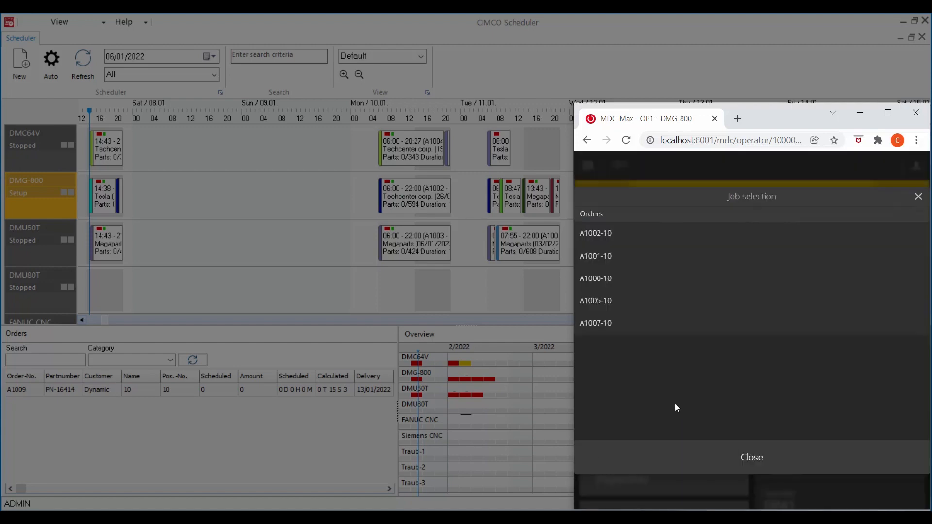
pyautogui.click(651, 280)
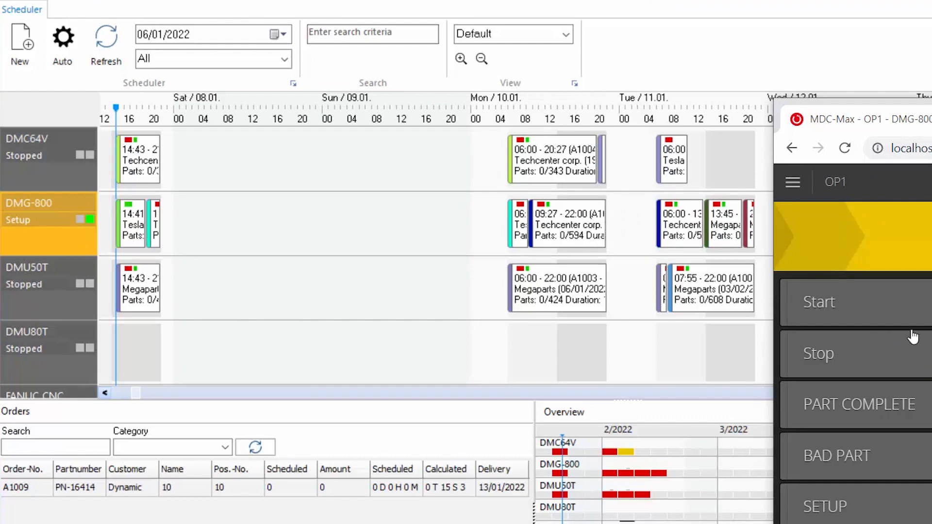
# Step: Start the selected job's cycle on DMG-800 from the operator screen and stop the machine again
pyautogui.click(889, 316)
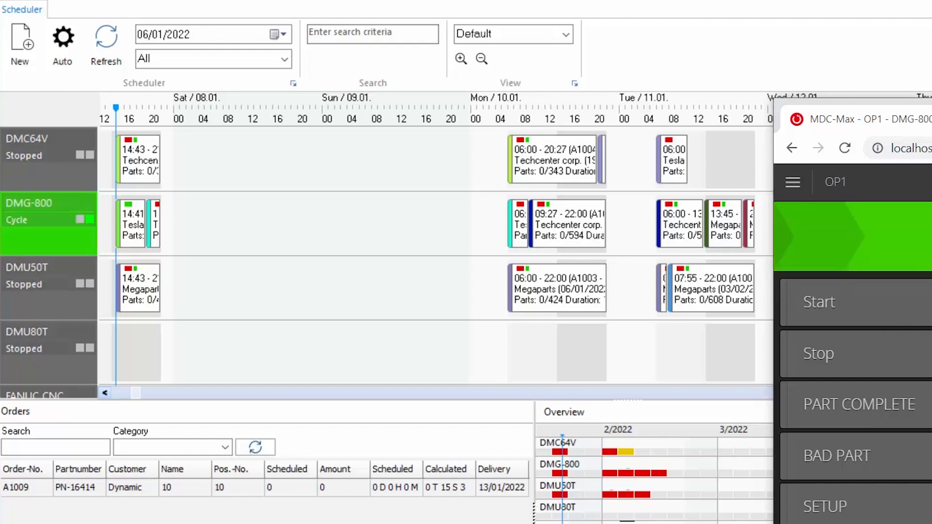
pyautogui.click(914, 353)
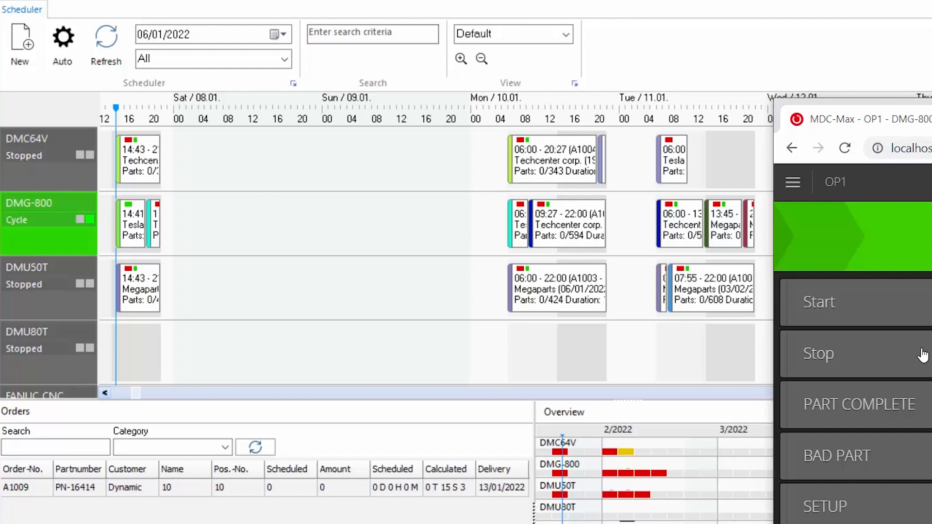